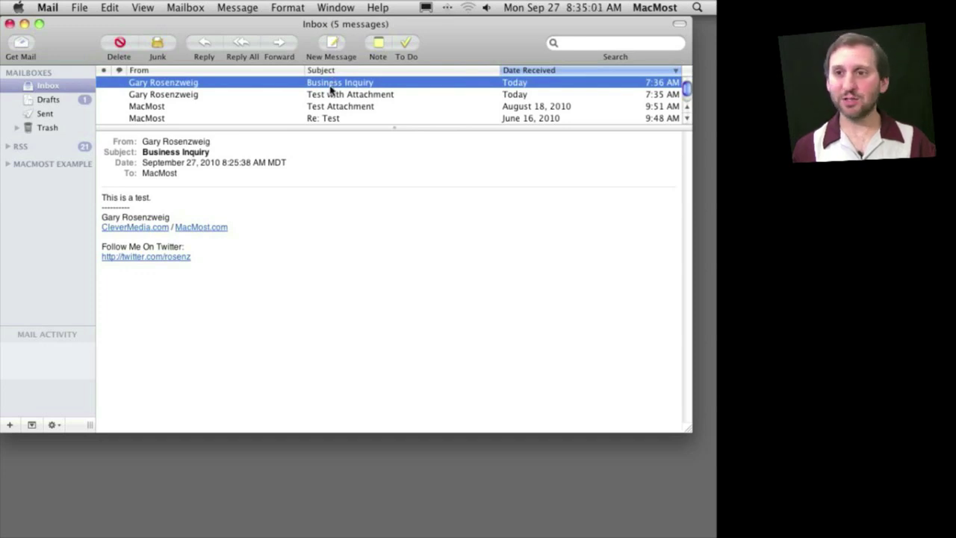
- Open the Mail menu in the menu bar
click(47, 8)
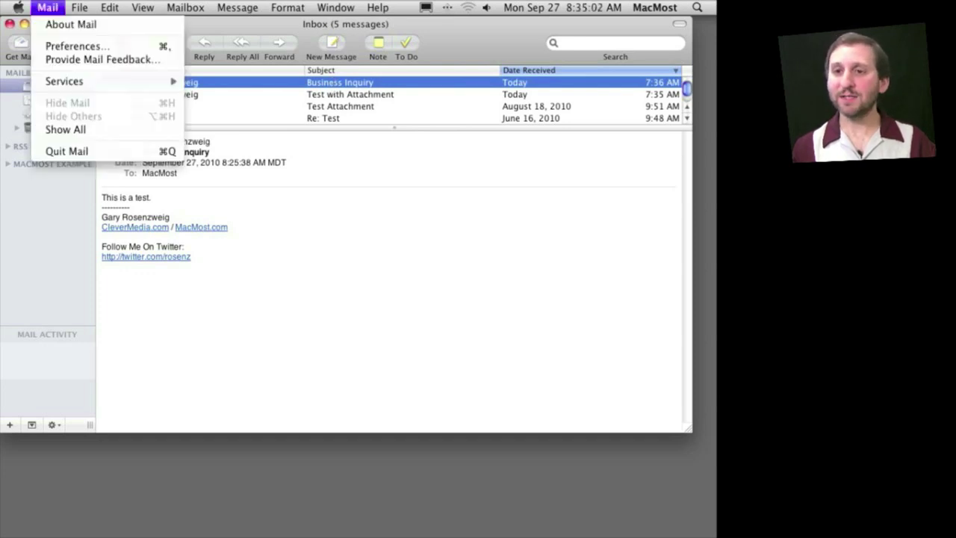
- Add a rule named Auto Respond: Subject contains Business Inquiry, action Reply to Message
click(75, 46)
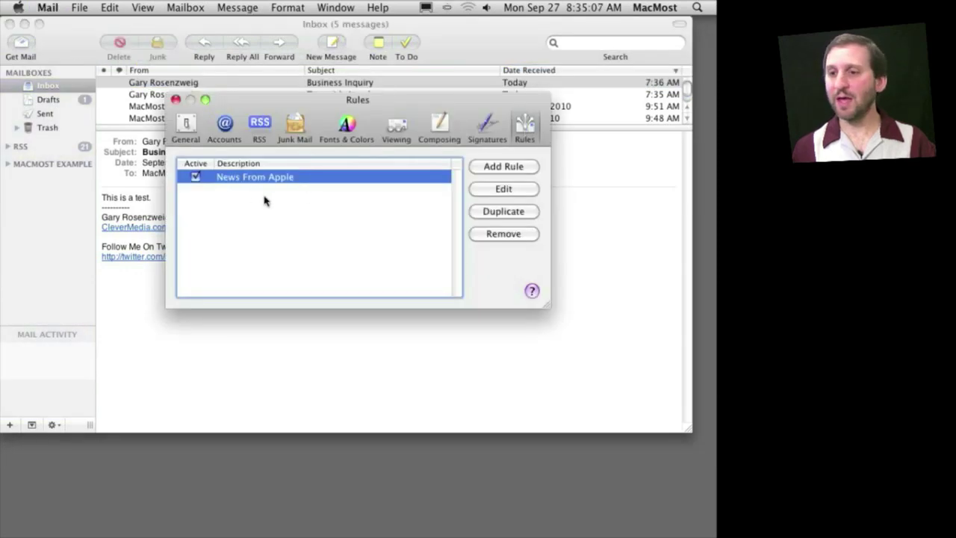
click(494, 167)
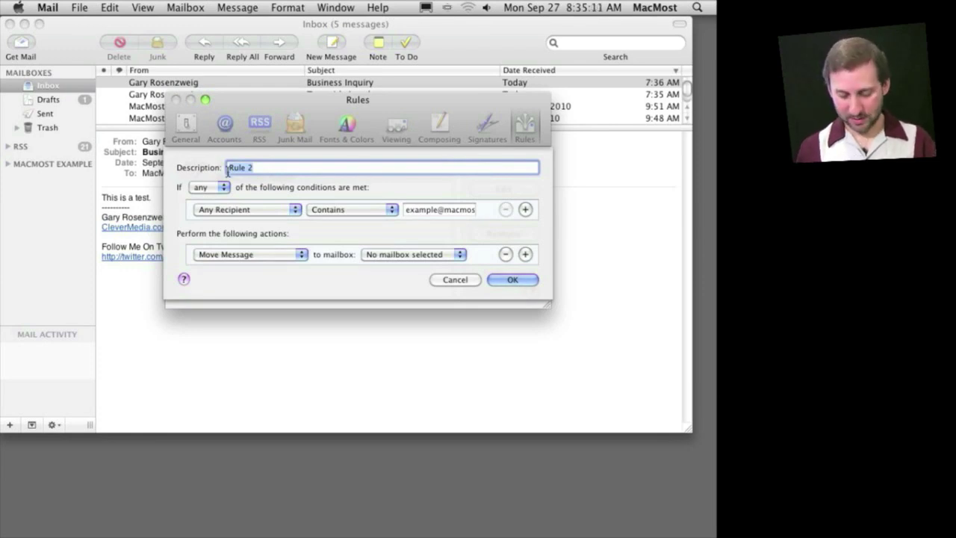
text(Auto Respond)
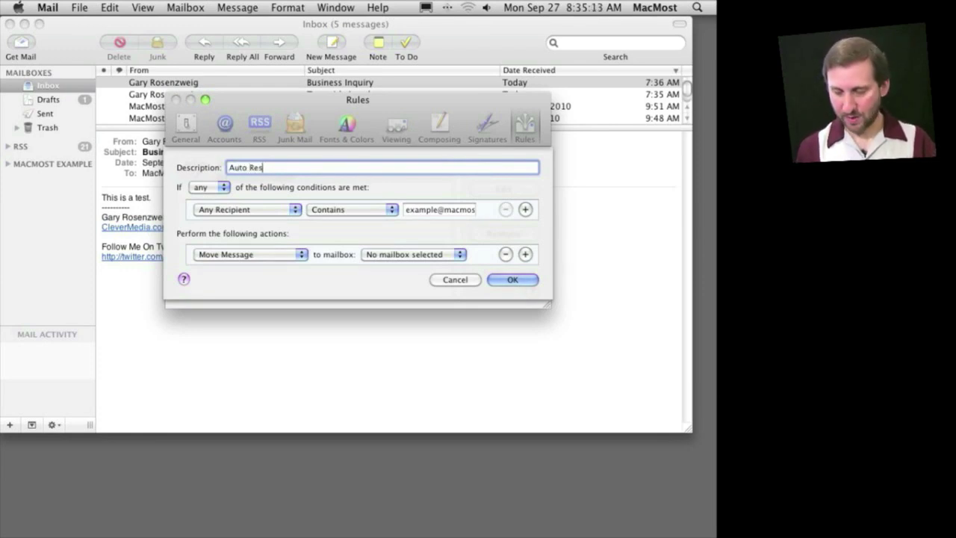
click(238, 210)
click(238, 195)
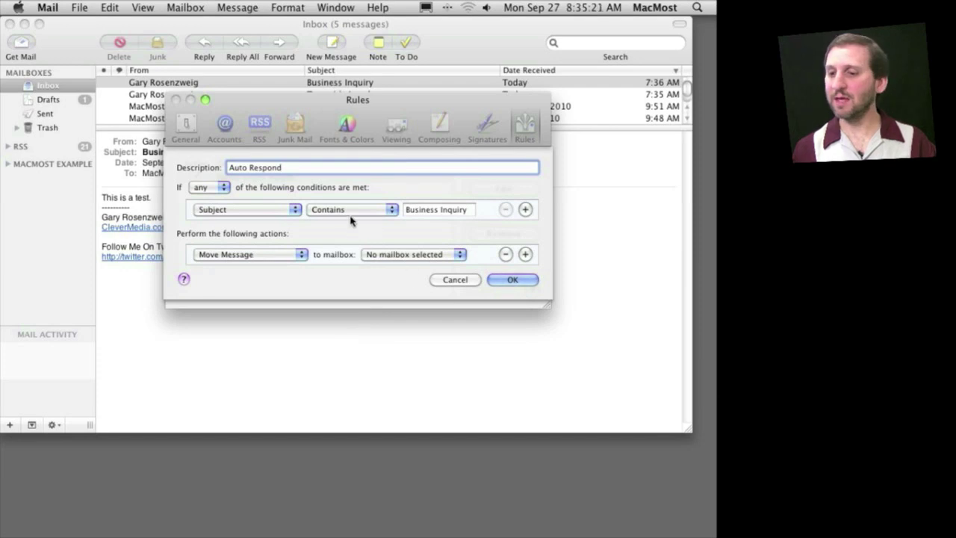
click(265, 255)
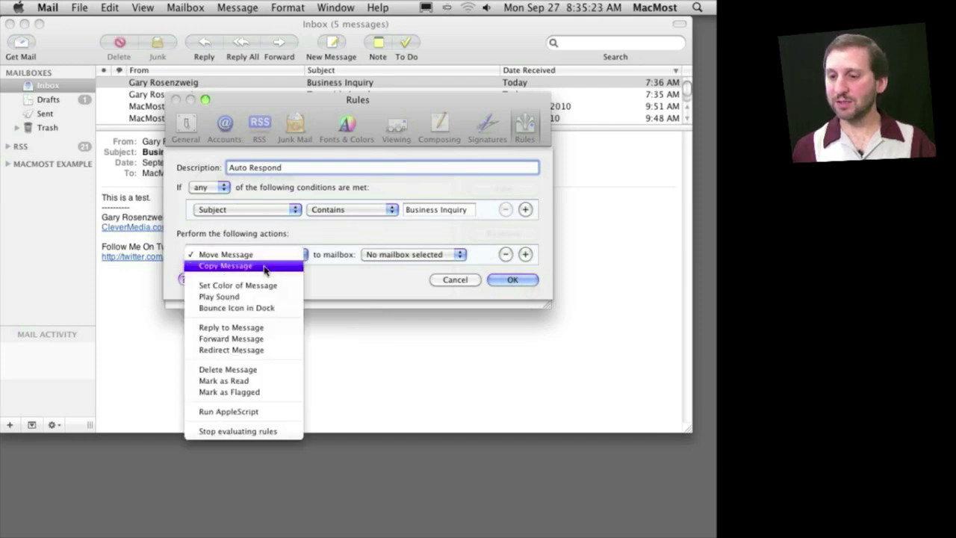
click(270, 327)
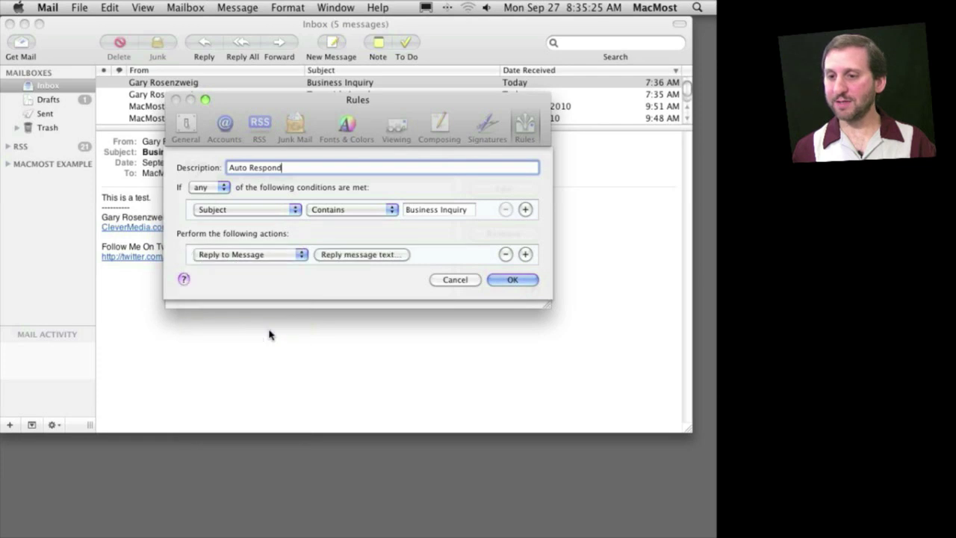
- Set the reply text to 'Thanks for the email. I'll get back to you soon.'
click(383, 256)
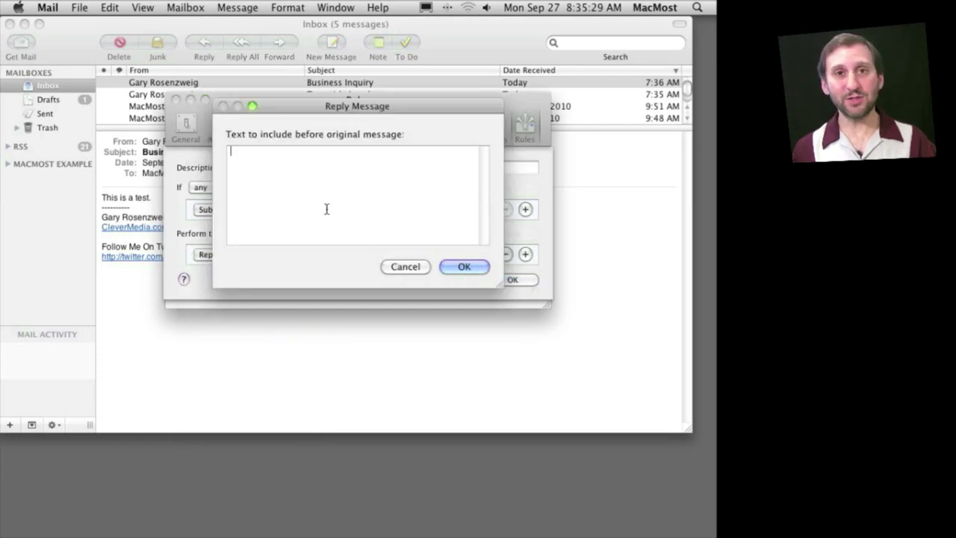
text(Thanks)
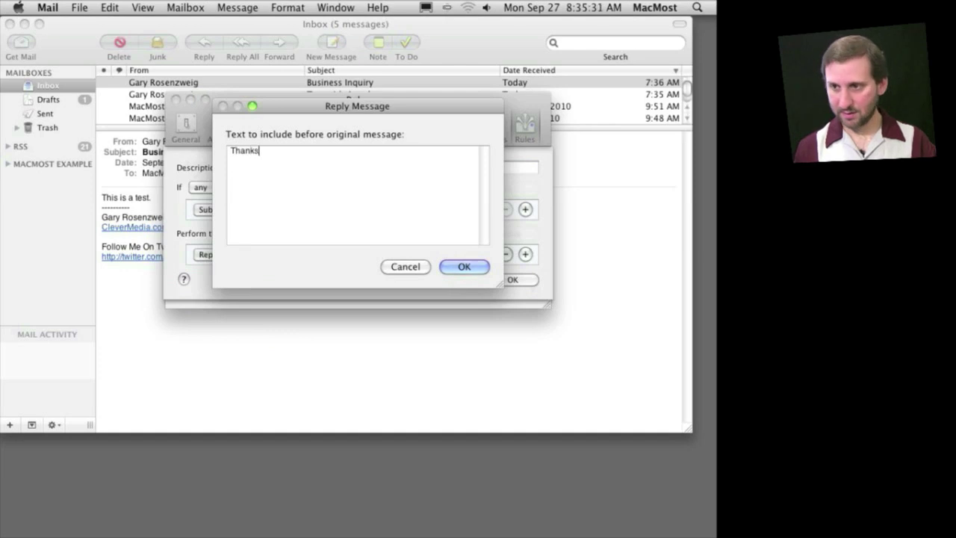
text( for the email. I'll ge)
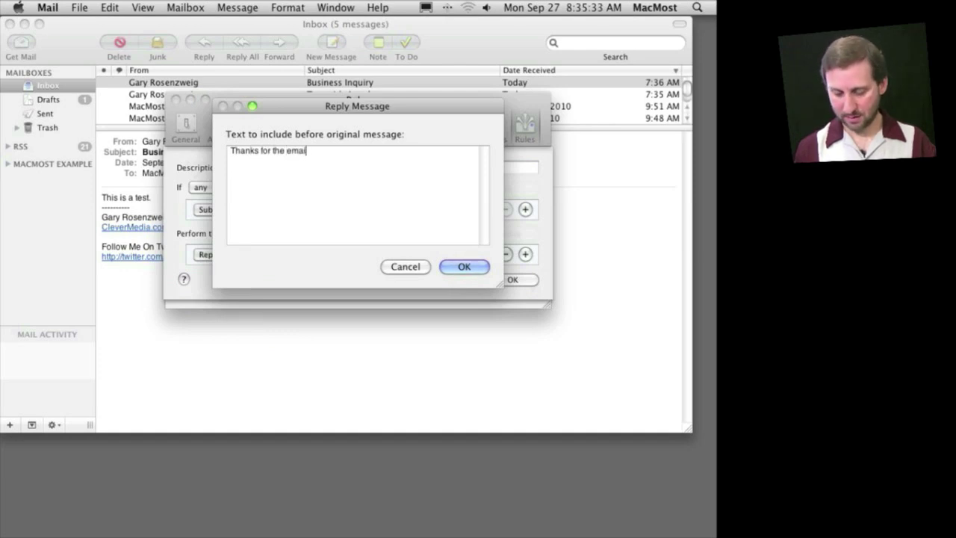
text(t ba)
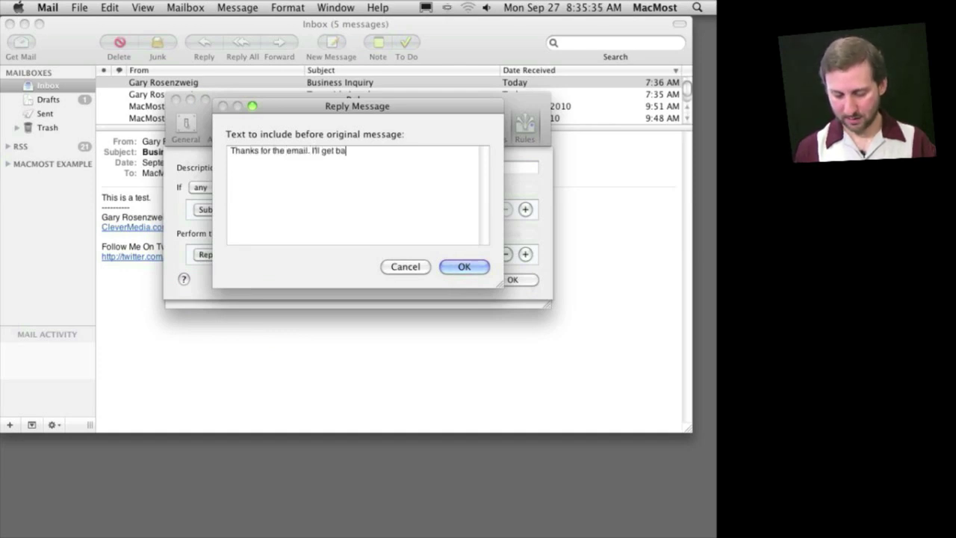
text(ck to you soon.)
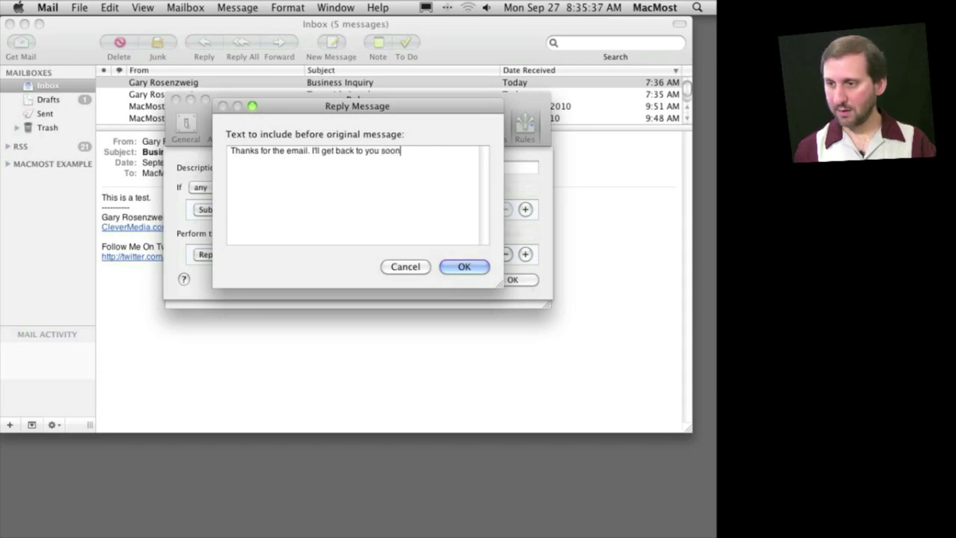
click(448, 266)
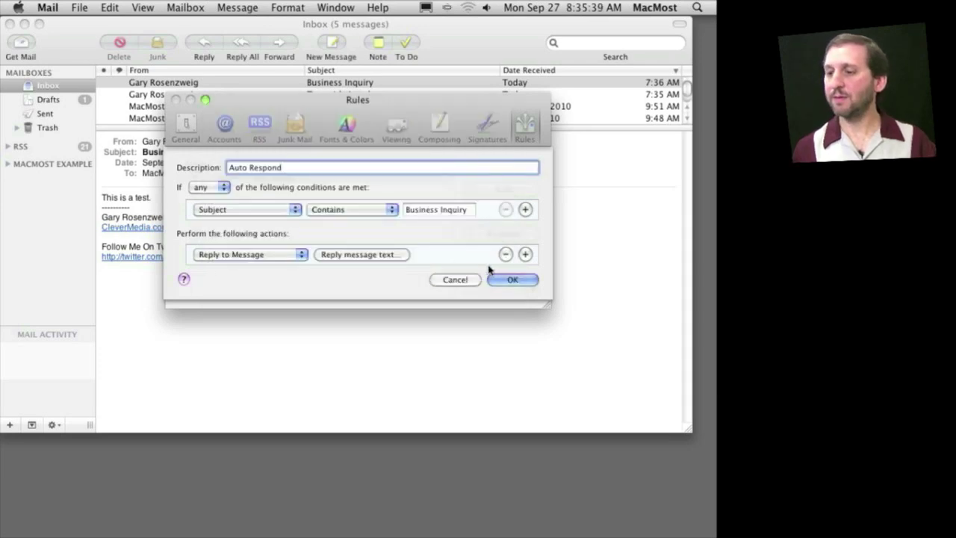
- Save Auto Respond without applying it to existing messages, recheck it, and close Preferences
click(513, 279)
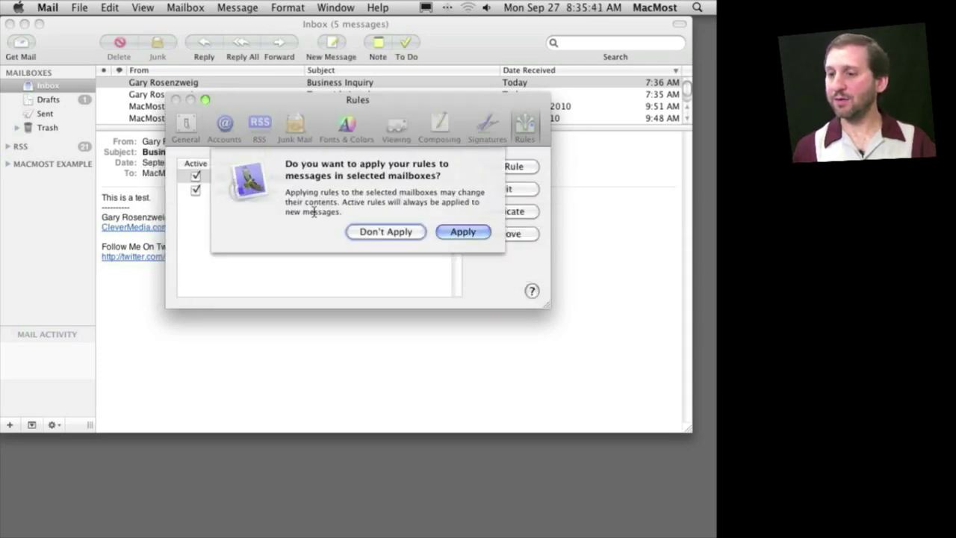
click(378, 234)
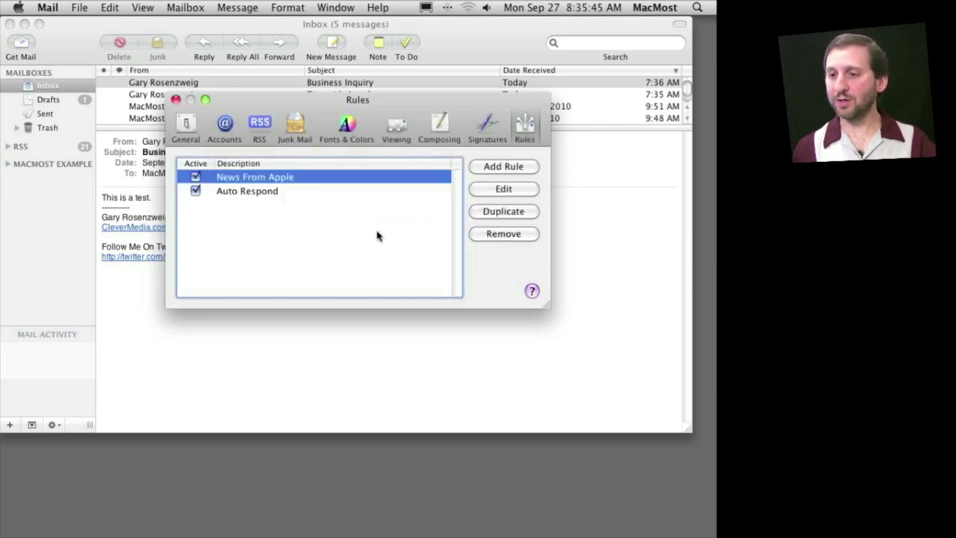
click(242, 193)
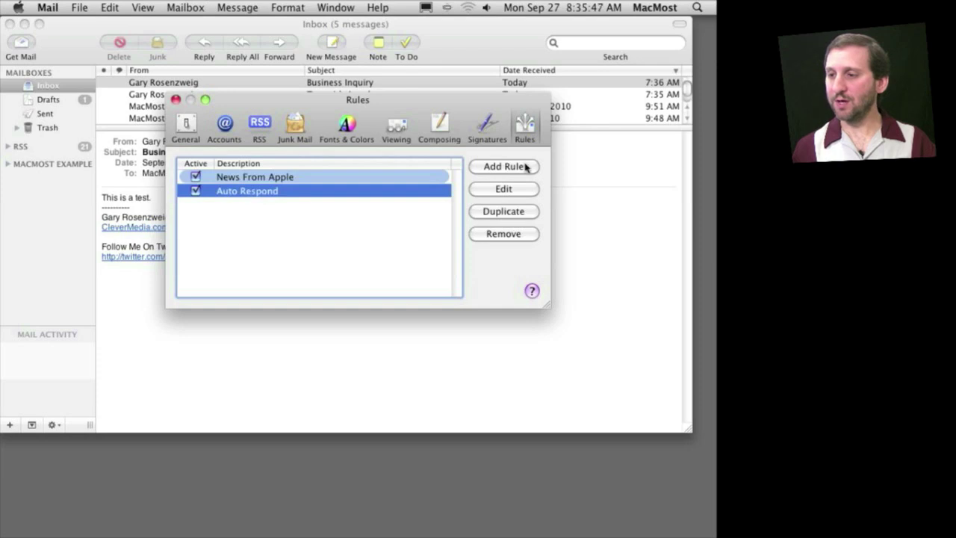
click(504, 189)
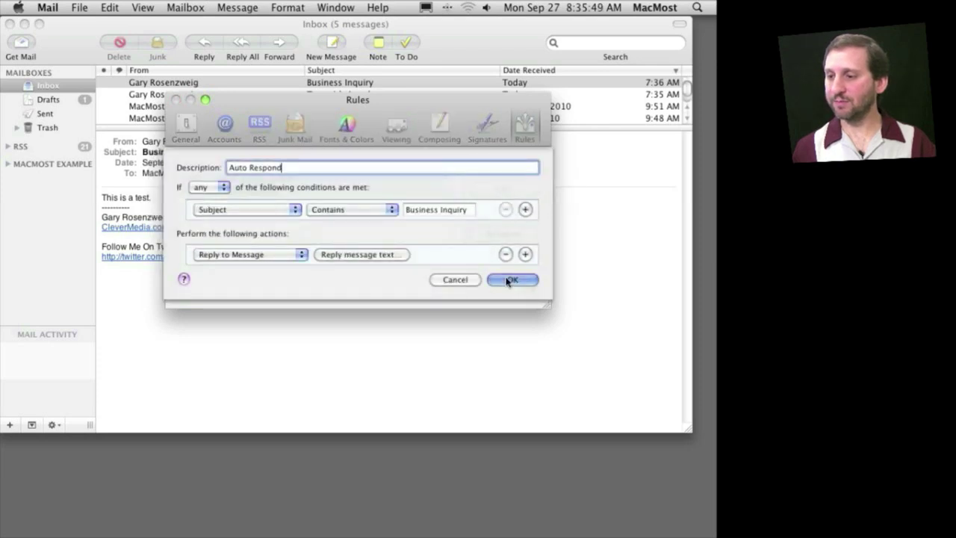
click(510, 279)
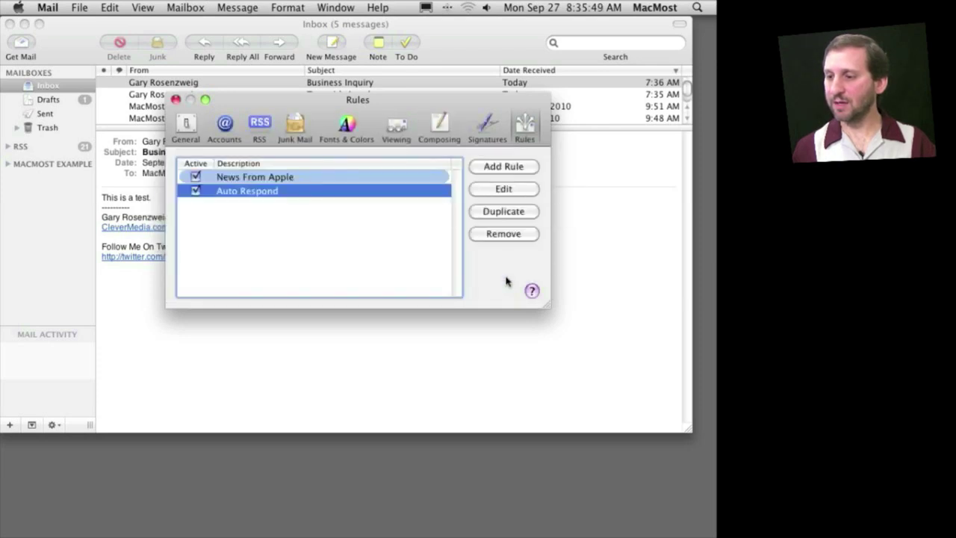
click(175, 100)
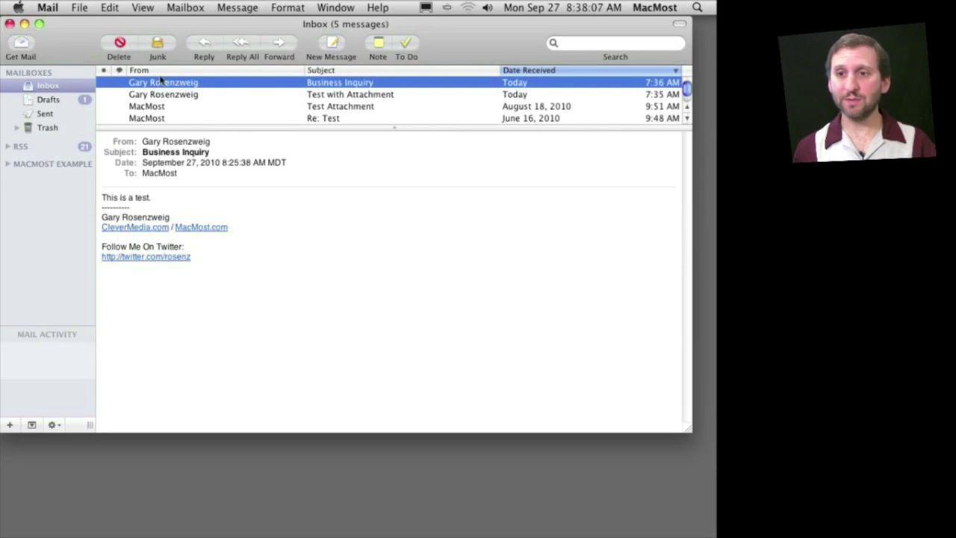
- Open the Mail menu again to get back to Preferences
click(50, 7)
- Edit Auto Respond and add a Move Message action, leaving its mailbox unchosen
click(77, 46)
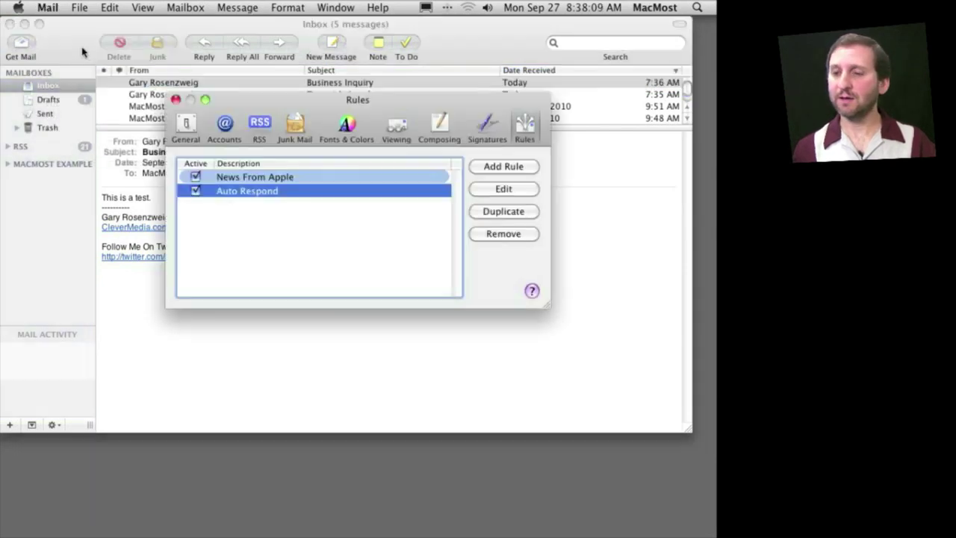
click(495, 188)
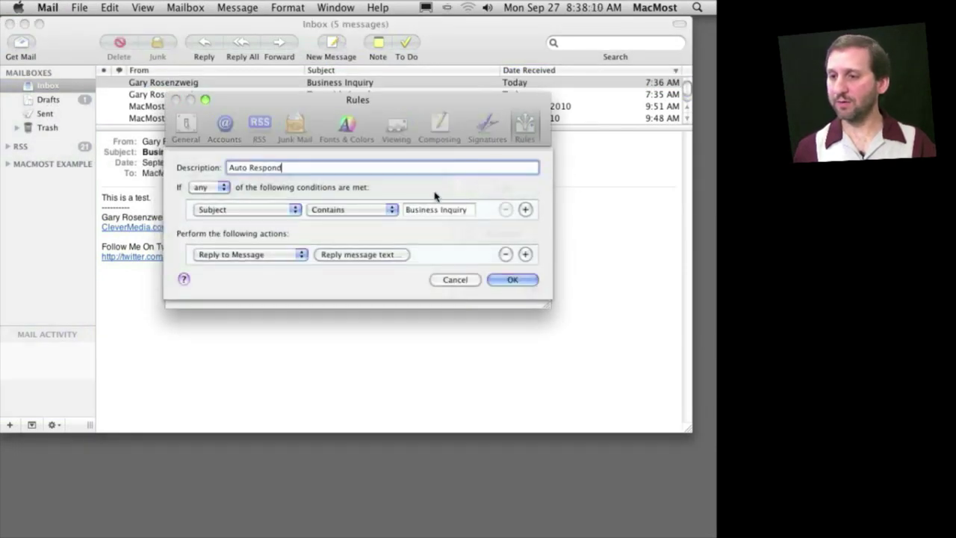
click(526, 255)
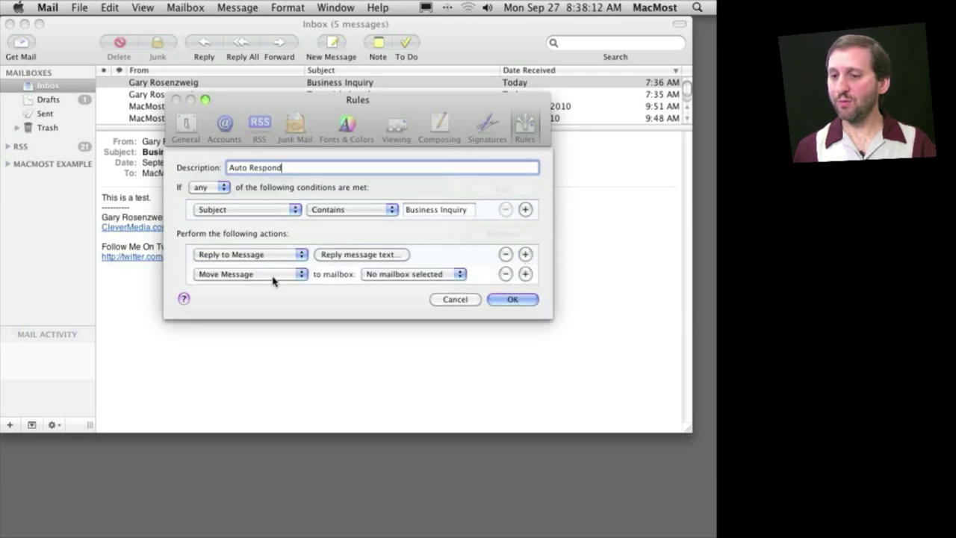
click(391, 274)
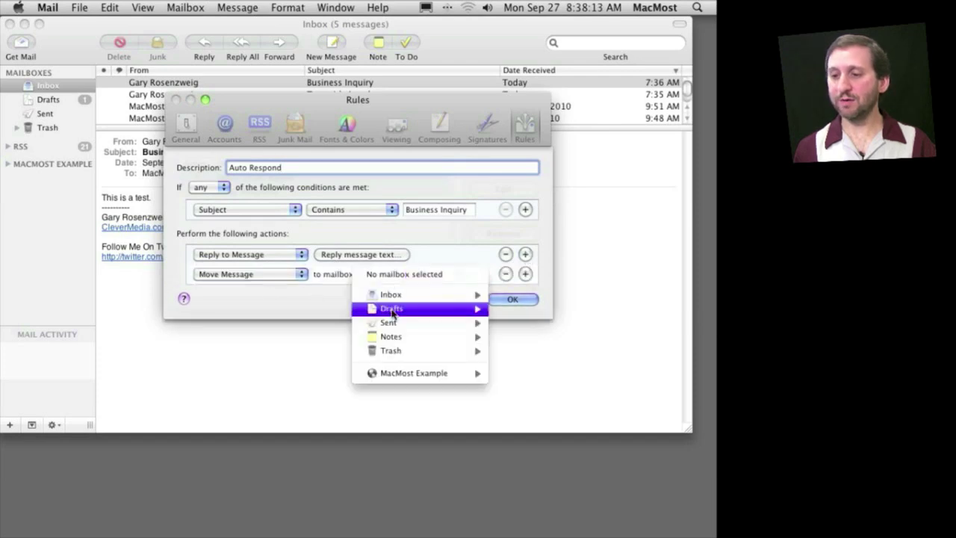
click(438, 240)
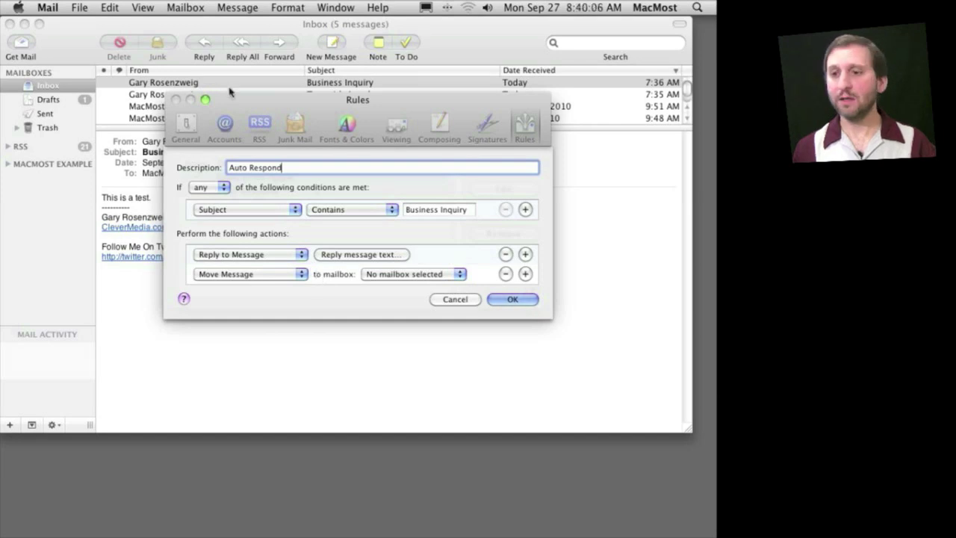
- Switch the Auto Respond condition field from Subject to To
click(261, 216)
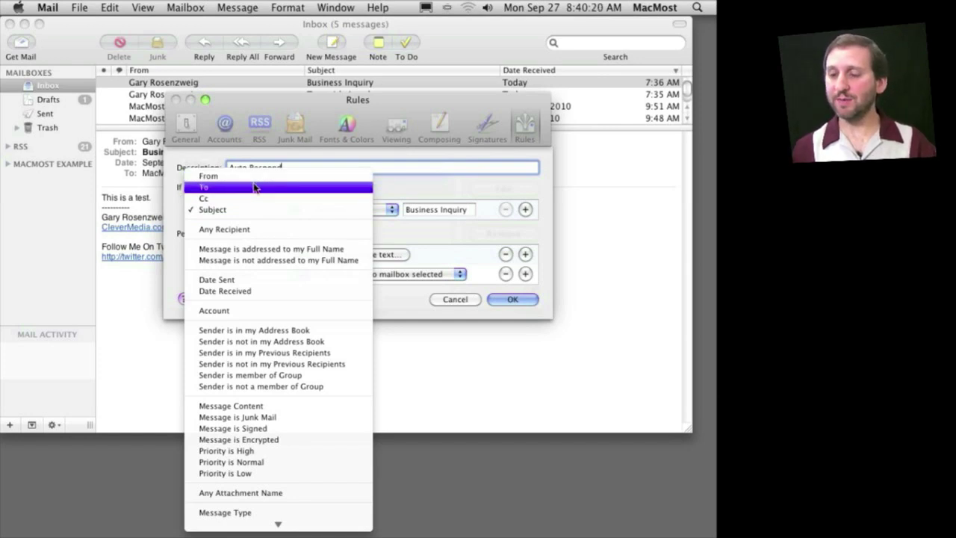
click(256, 188)
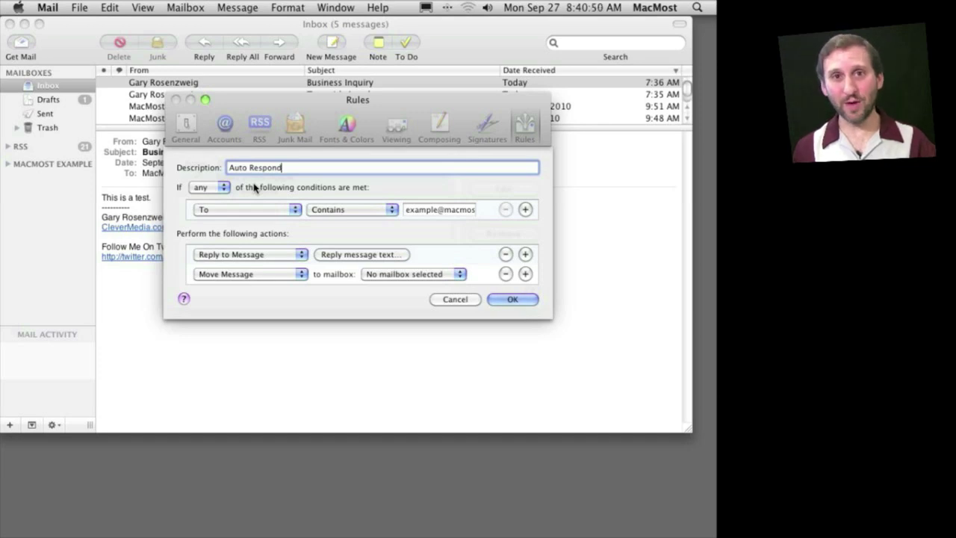
- Switch the Auto Respond condition field from To to Message Content
click(243, 211)
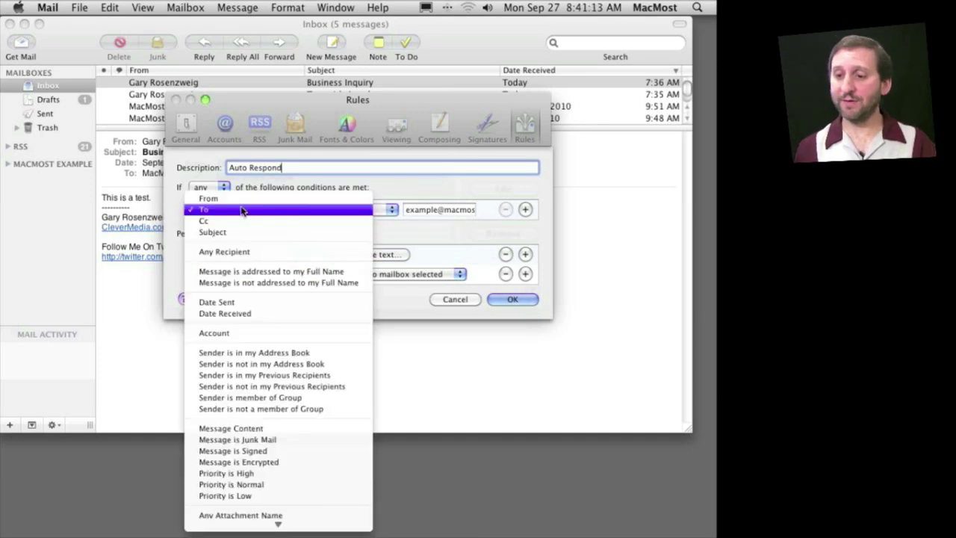
click(256, 428)
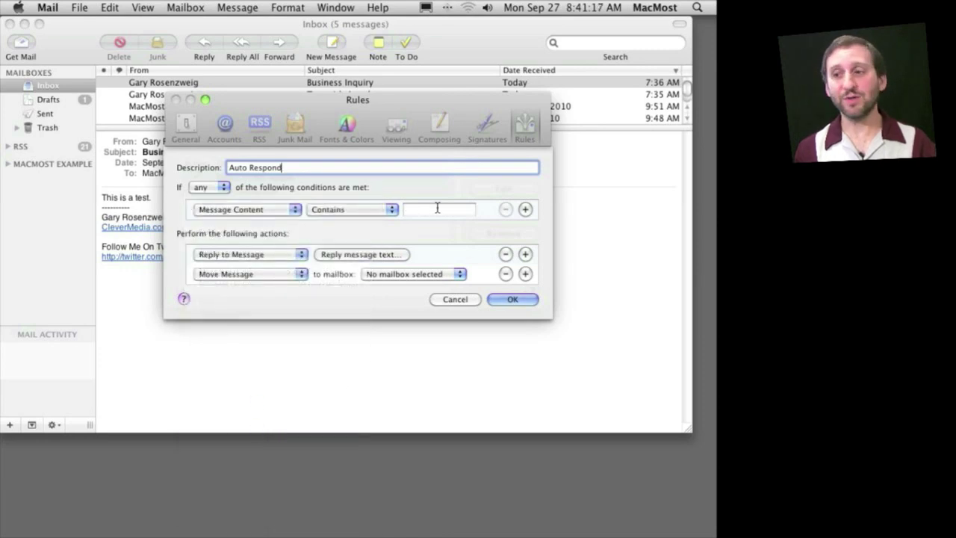